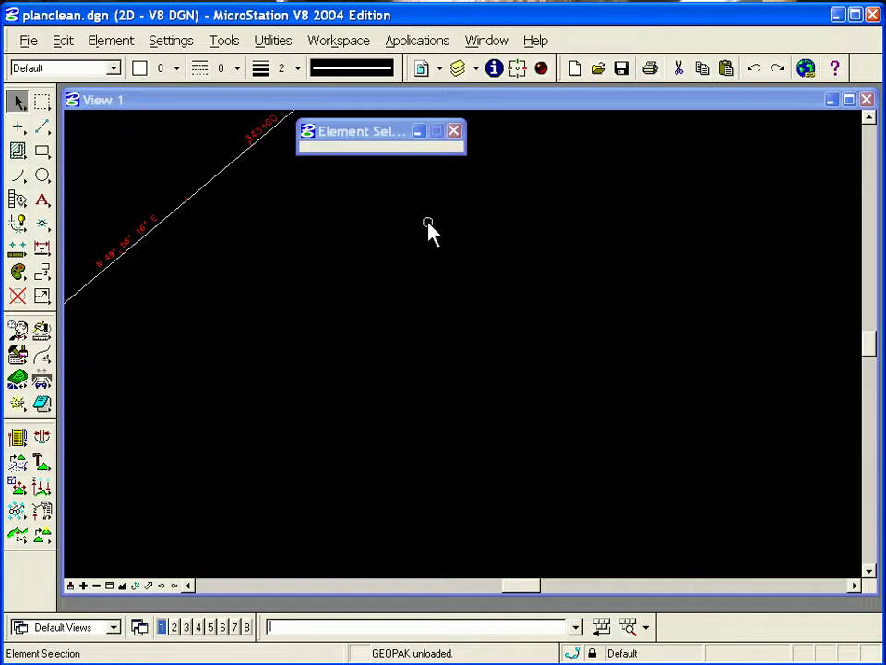
Step: Launch GEOPAK ROAD Graphical Coordinate Geometry and move its job 101 dialog up and left
left_click(432, 43)
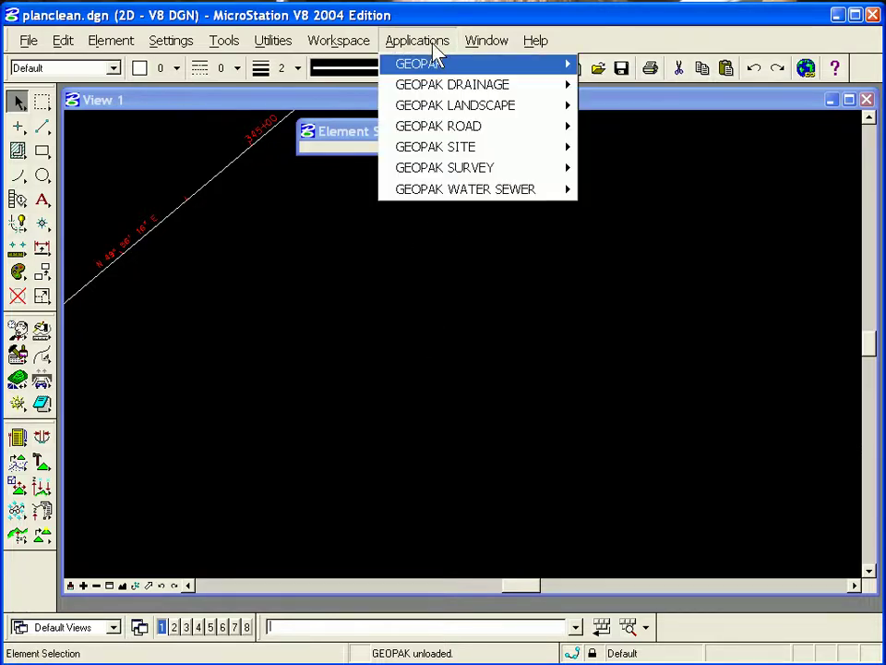
mouse_move(453, 128)
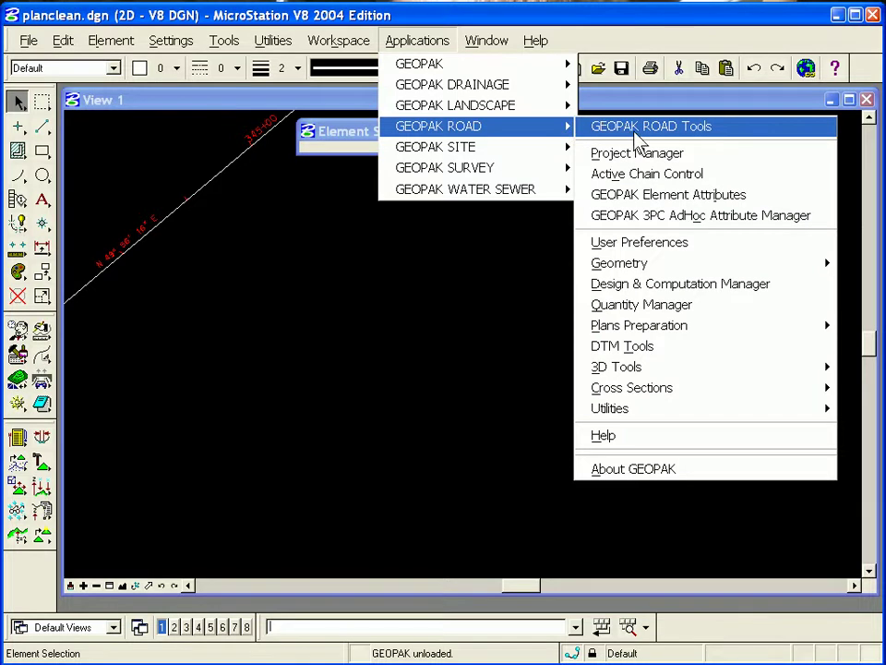
mouse_move(664, 263)
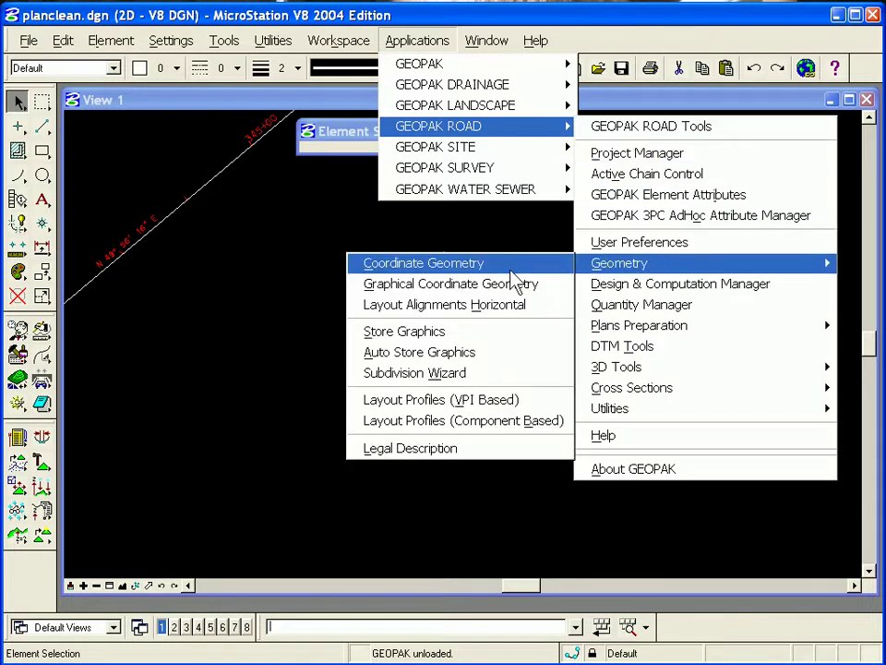
left_click(476, 293)
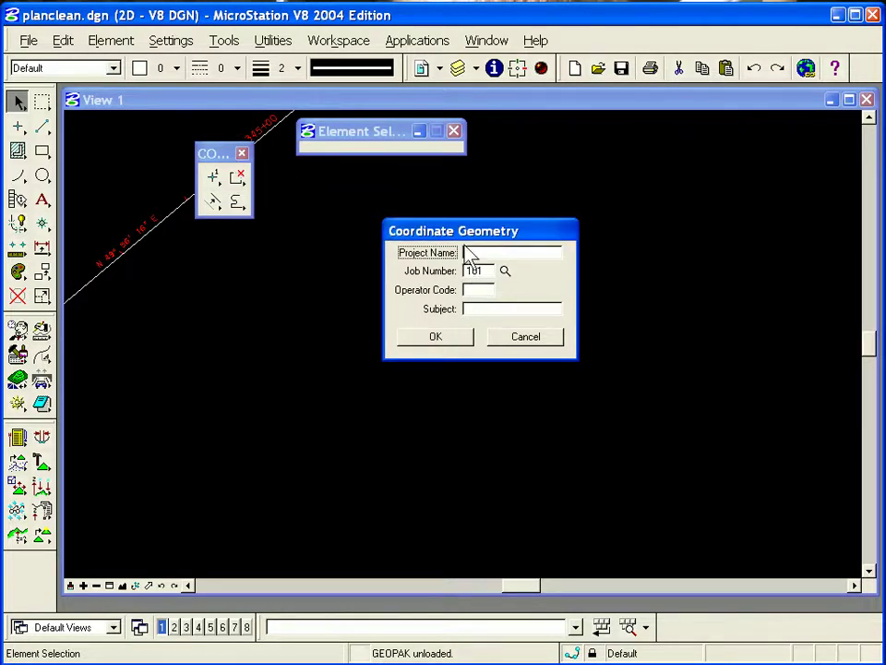
left_click_drag(494, 236, 409, 199)
Step: Sign in to COGO job 101 with operator code dd
left_click(392, 234)
left_click(394, 255)
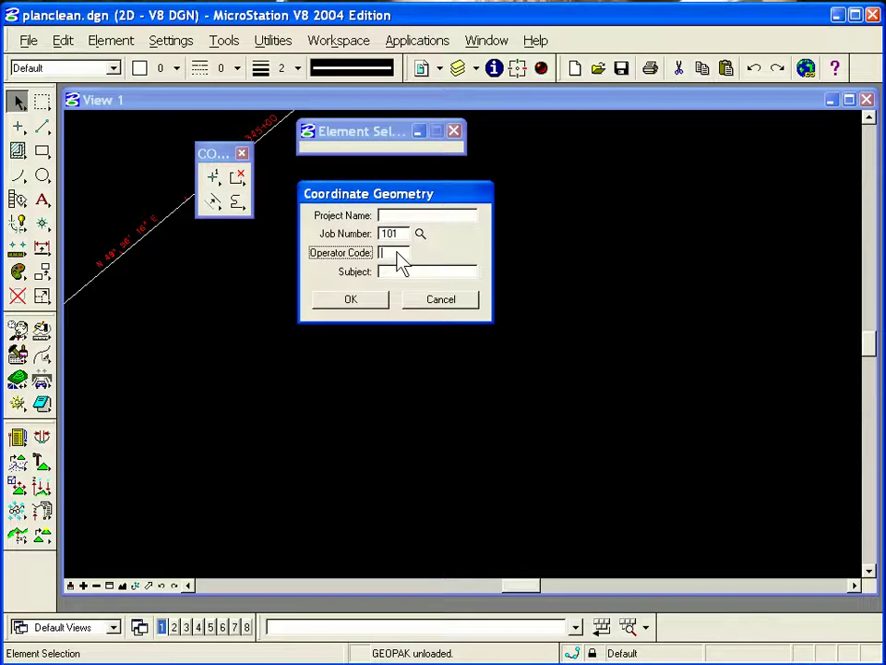
type("dd")
left_click(376, 305)
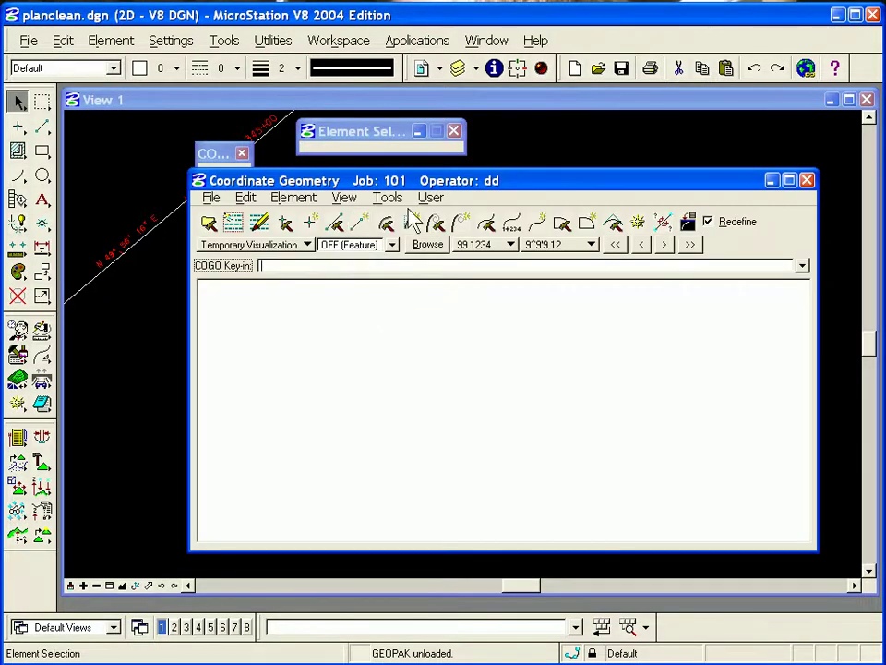
Step: Separate the COGO editor and tool set, keeping Temporary Visualization as the mode
left_click_drag(532, 188, 605, 201)
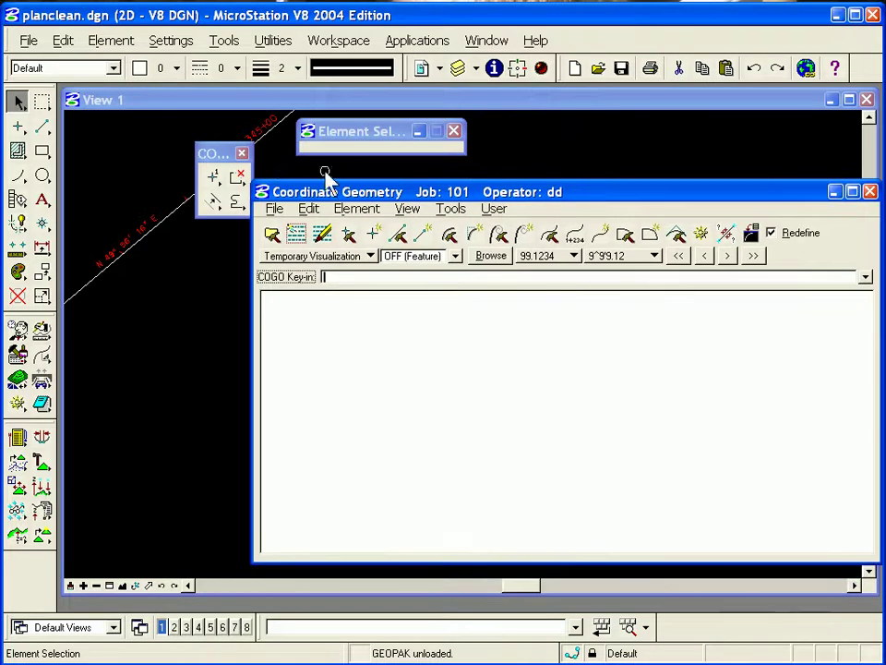
left_click_drag(221, 153, 168, 210)
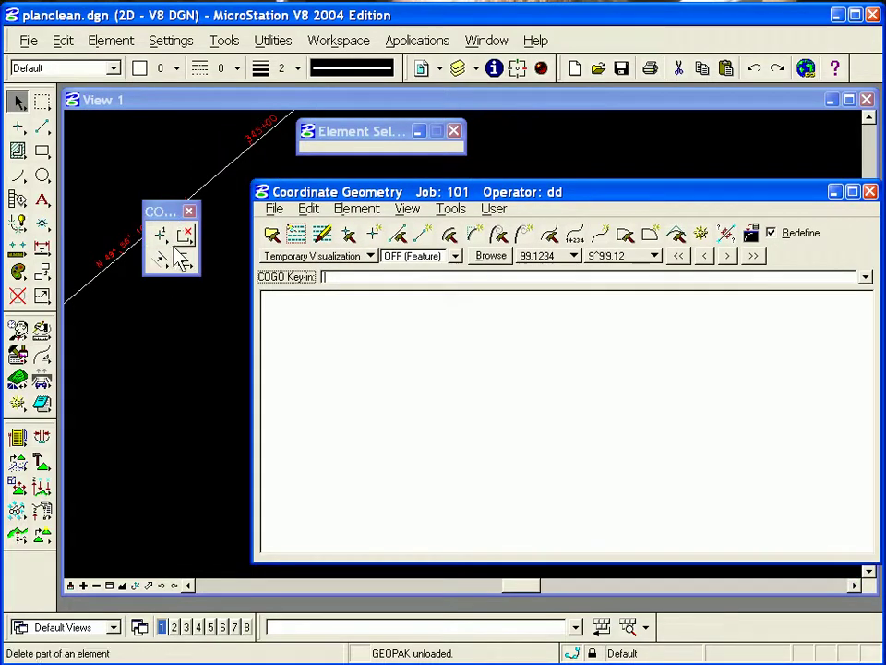
left_click_drag(326, 194, 299, 187)
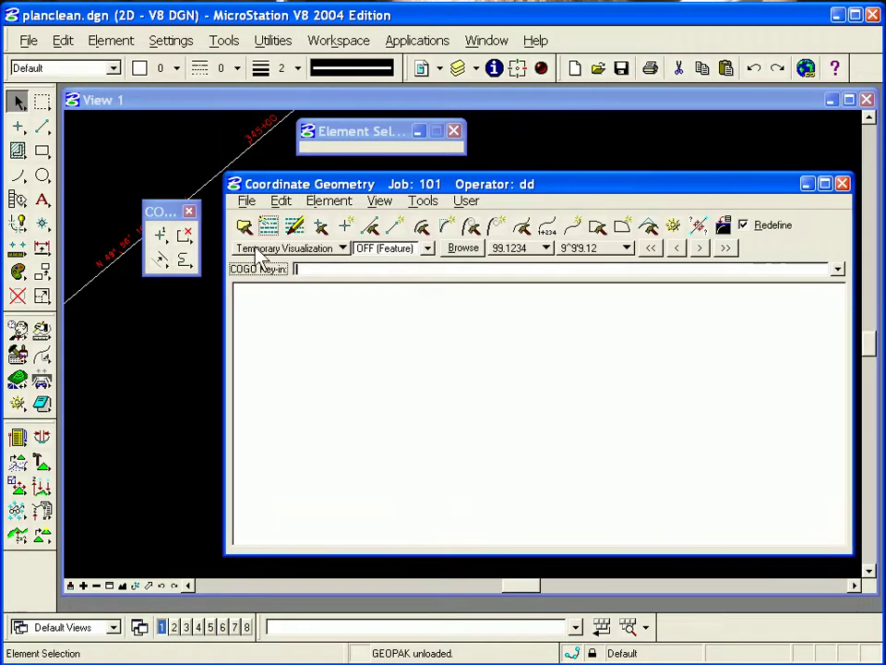
left_click(312, 251)
left_click(323, 251)
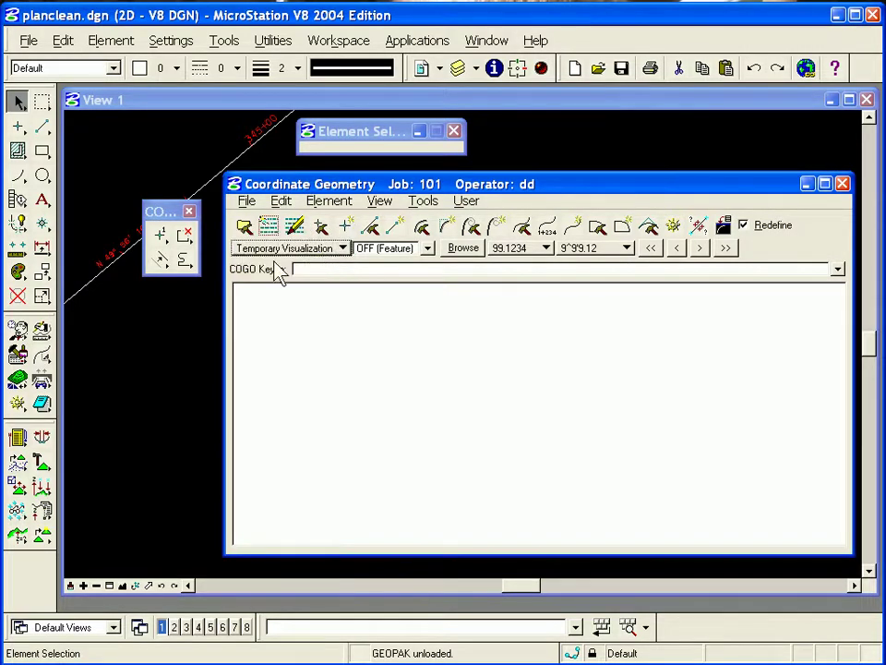
Step: Run 'show next element', then 'set next point point21' in the COGO key-in field
left_click(296, 270)
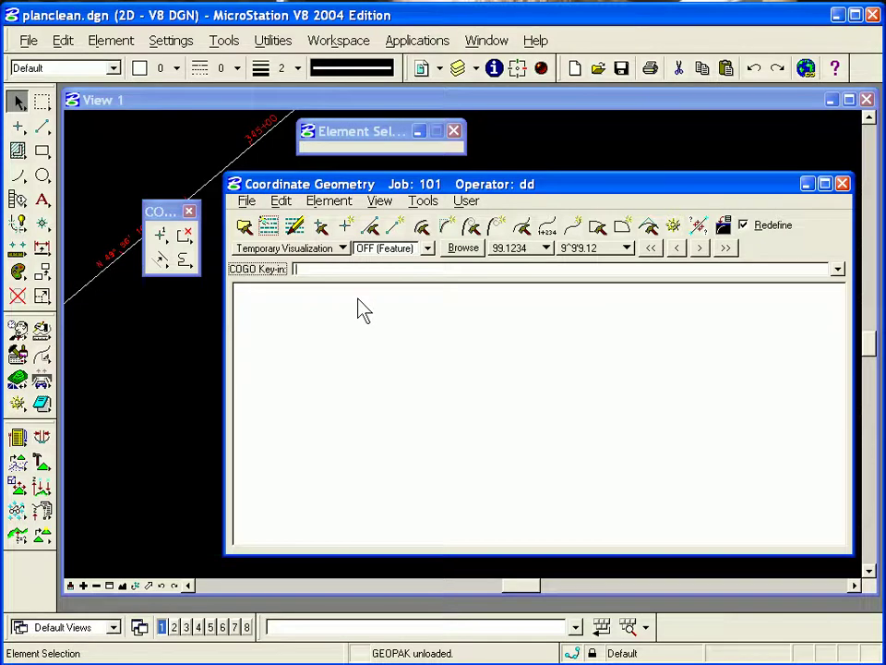
type("show next")
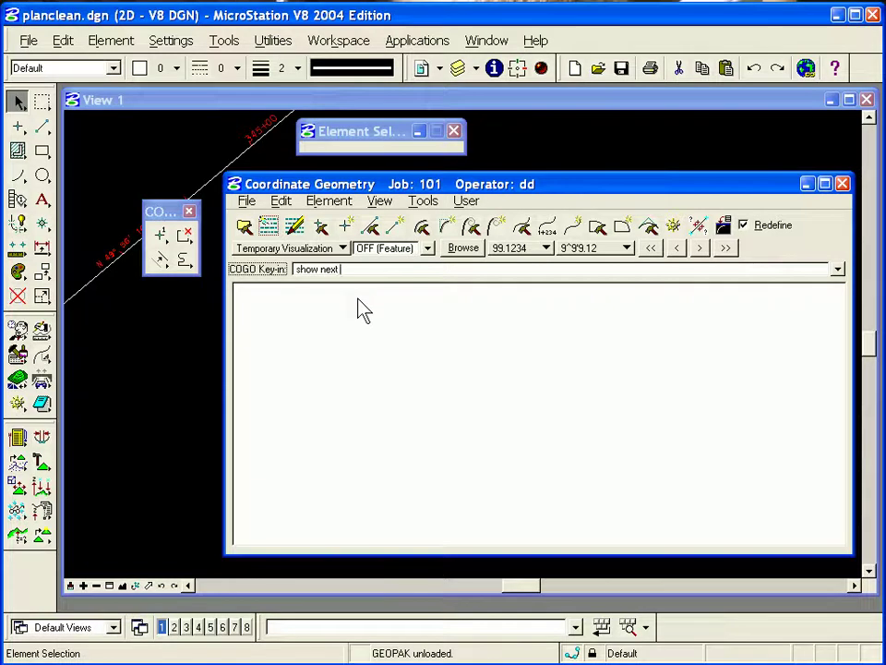
type(" element")
key("Return")
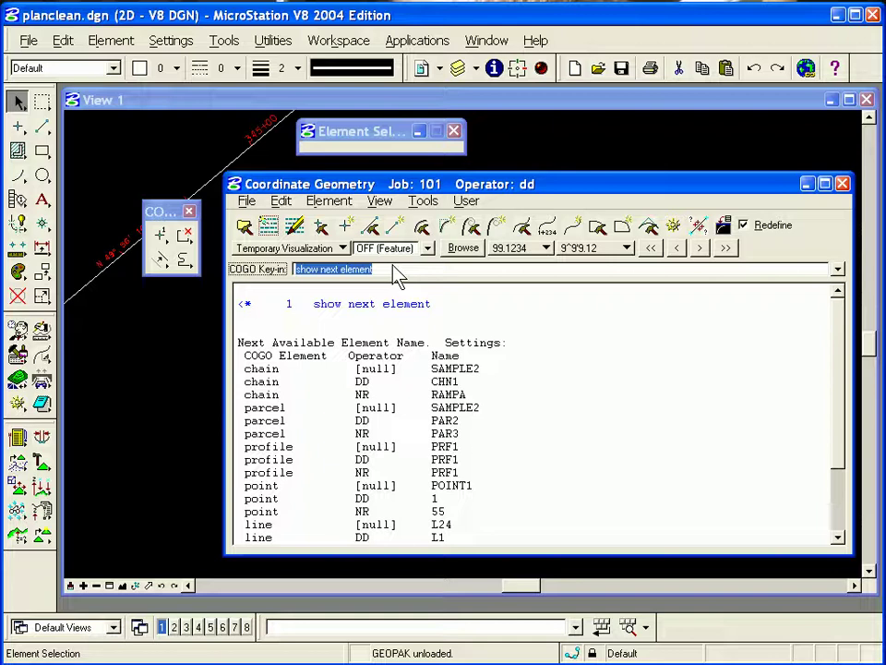
type("set next point")
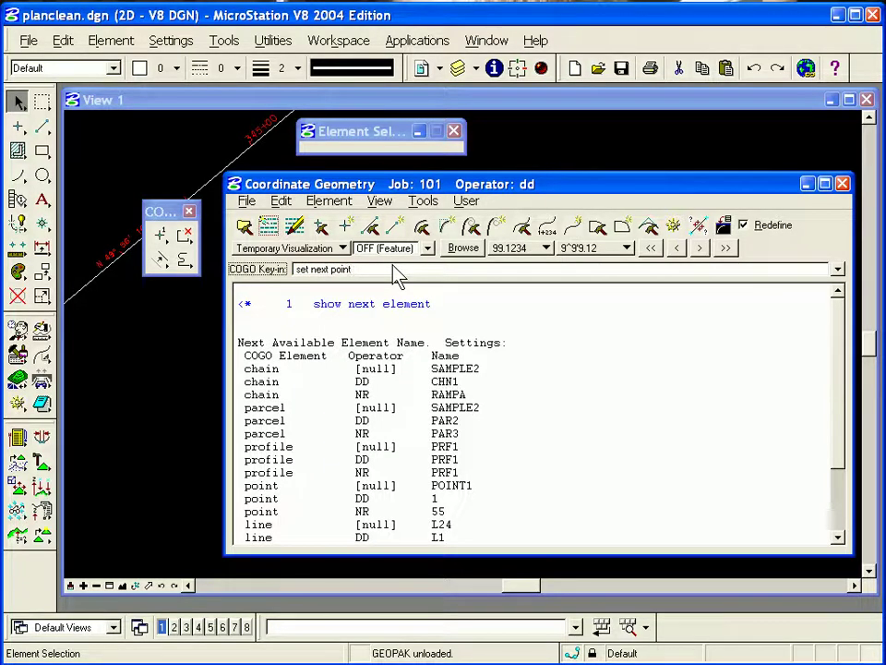
type(" point21")
key("Return")
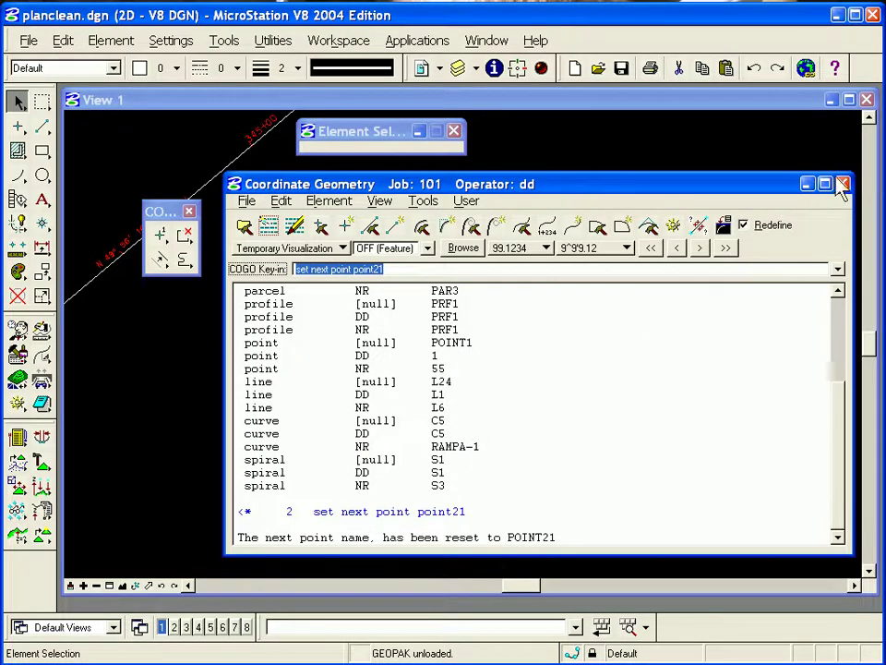
Step: Minimize the COGO editor, tear off the Store Elements and group toolboxes, and pick Store Point
left_click(806, 185)
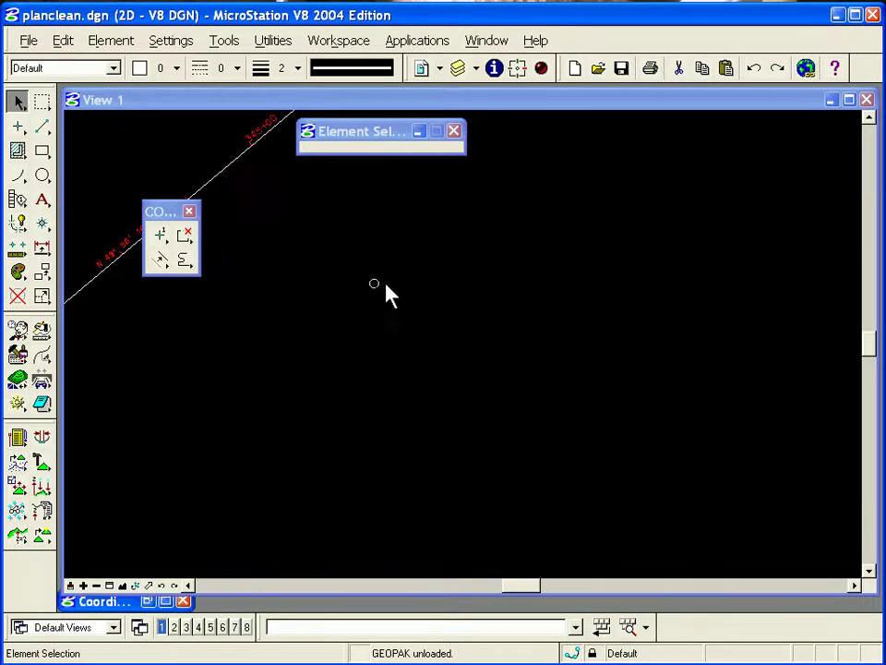
left_click_drag(210, 273, 451, 215)
left_click_drag(268, 288, 644, 197)
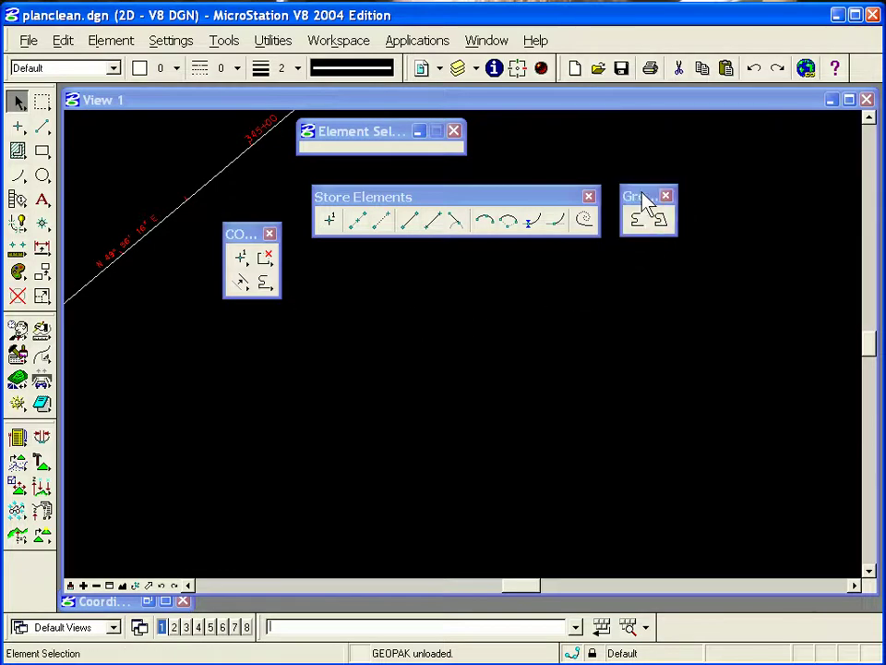
left_click(332, 224)
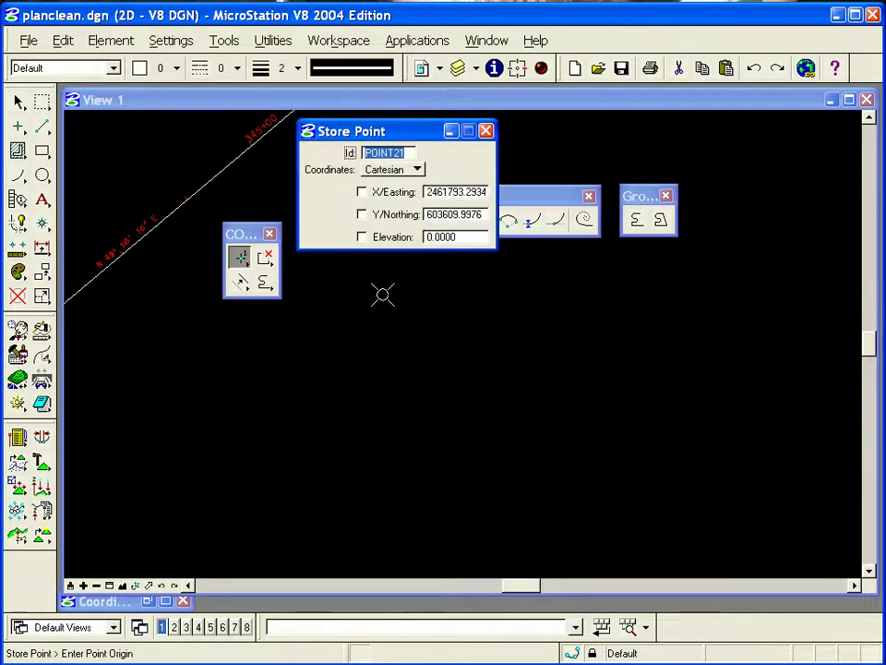
Step: Place POINT21 through POINT25 as a five-sided outline in View 1
left_click(291, 449)
left_click(358, 375)
left_click(466, 379)
left_click(522, 456)
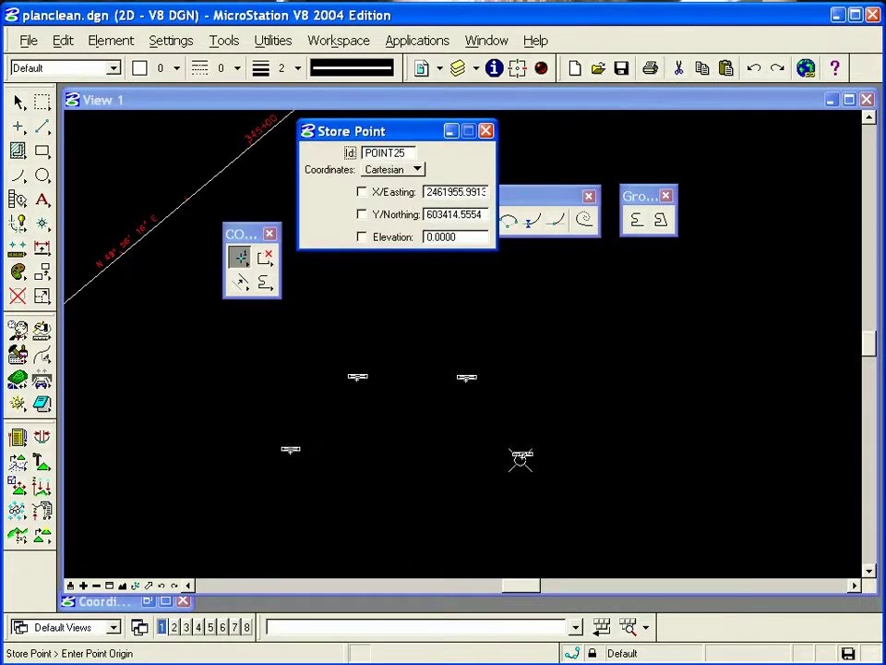
left_click(400, 497)
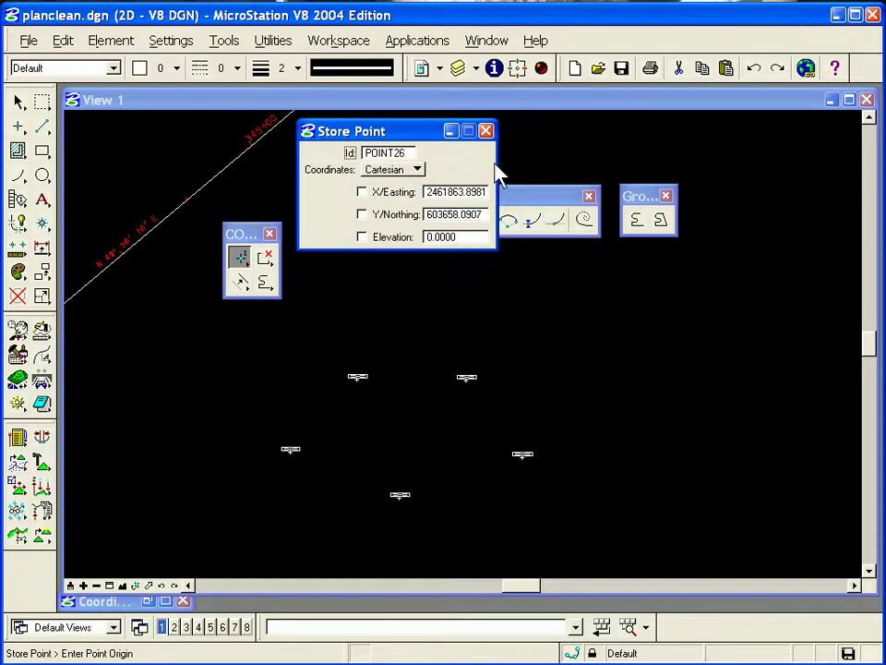
left_click_drag(531, 197, 619, 286)
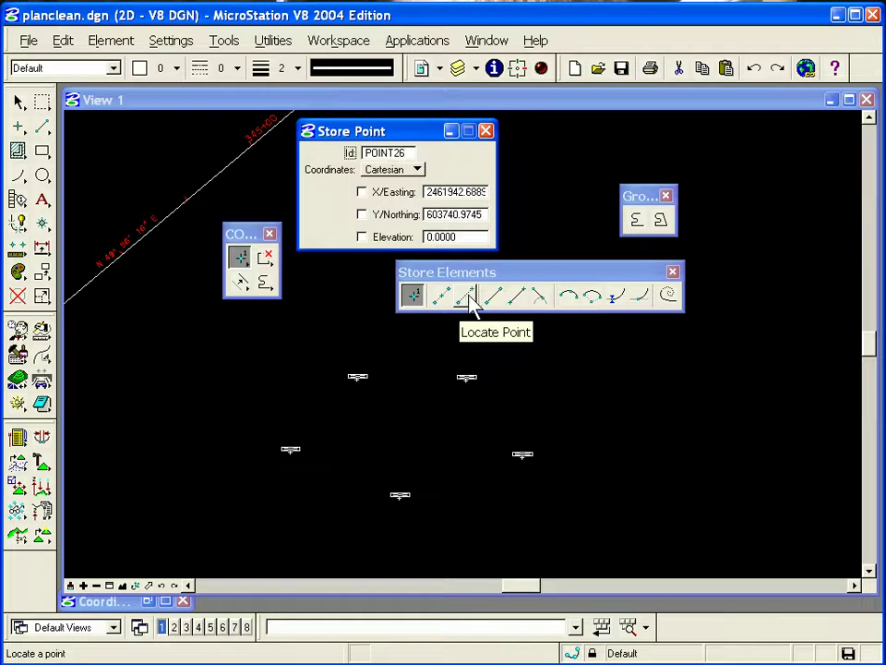
Step: Store line L24 from POINT21 to POINT22 and L25 to POINT23
left_click(494, 299)
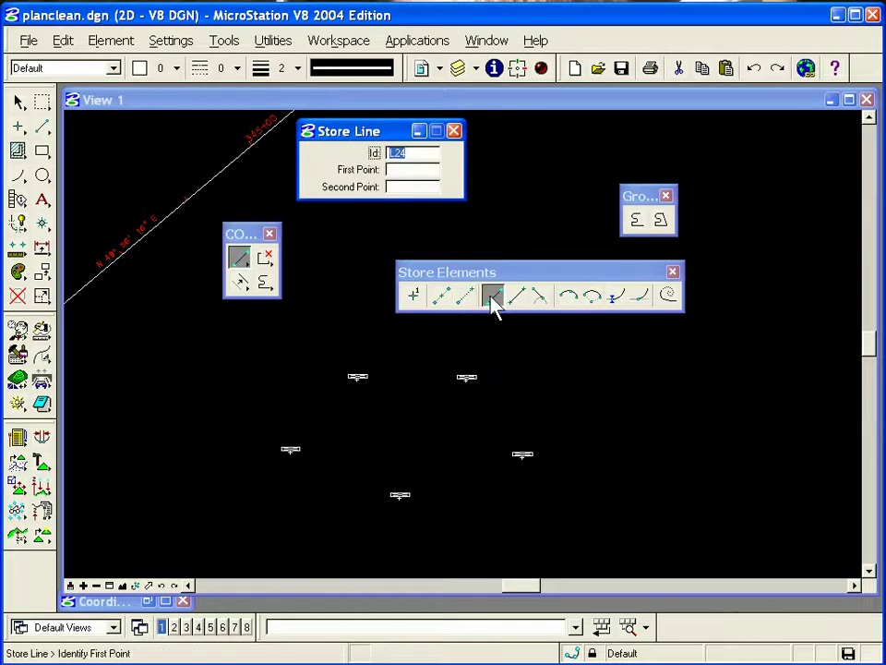
left_click(291, 450)
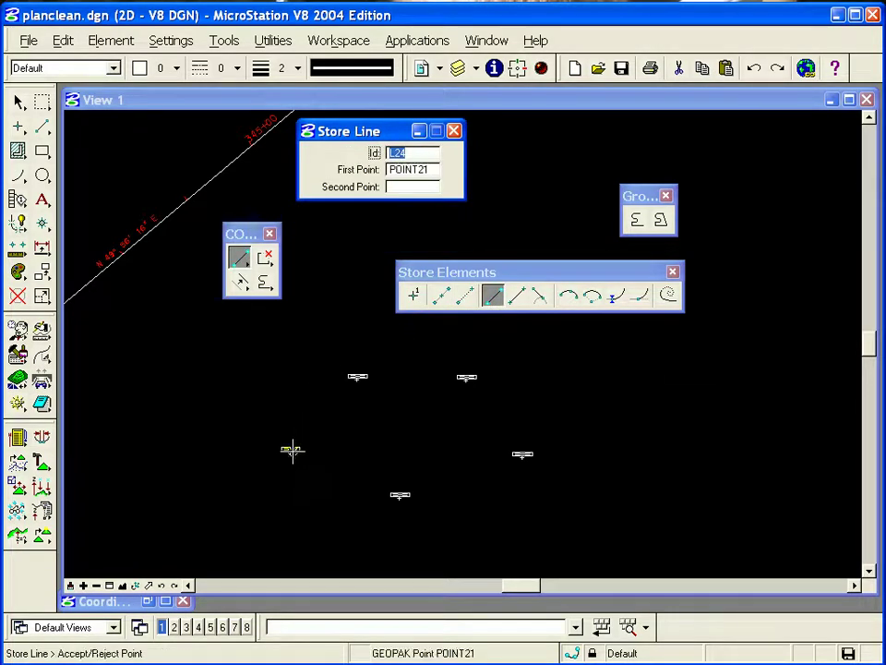
left_click(355, 378)
left_click(356, 376)
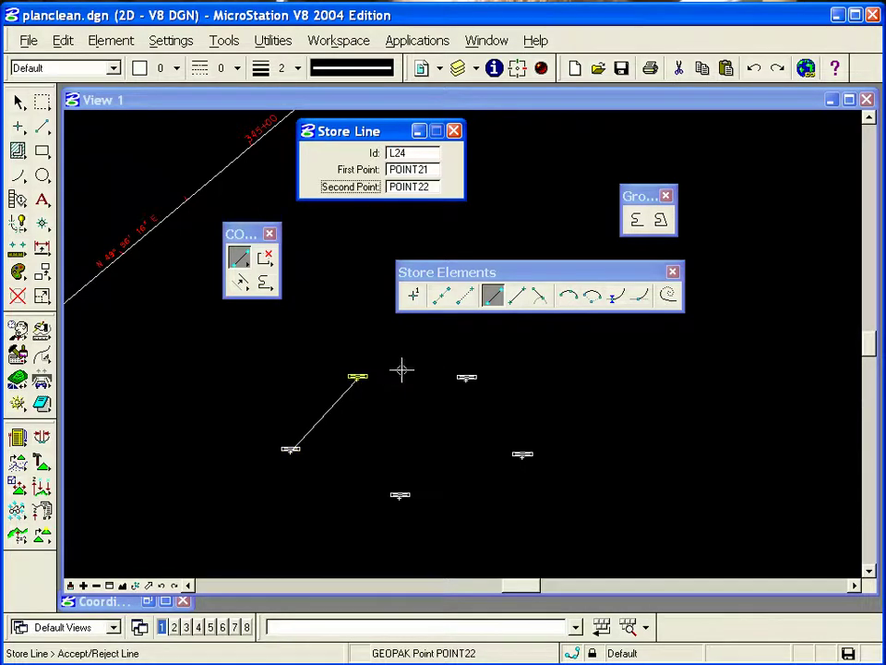
left_click(429, 370)
left_click(466, 375)
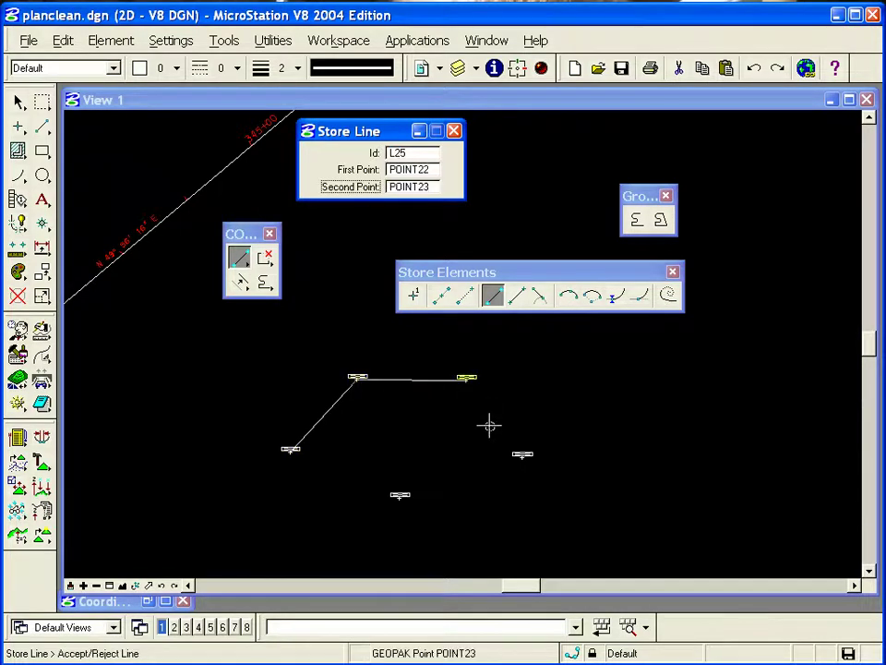
left_click(523, 450)
Step: Store lines L26–L28 through POINT24 and POINT25 back to POINT21, then move the toolboxes aside
left_click(523, 453)
left_click(402, 494)
left_click(403, 495)
left_click(305, 462)
left_click(288, 449)
left_click(263, 425)
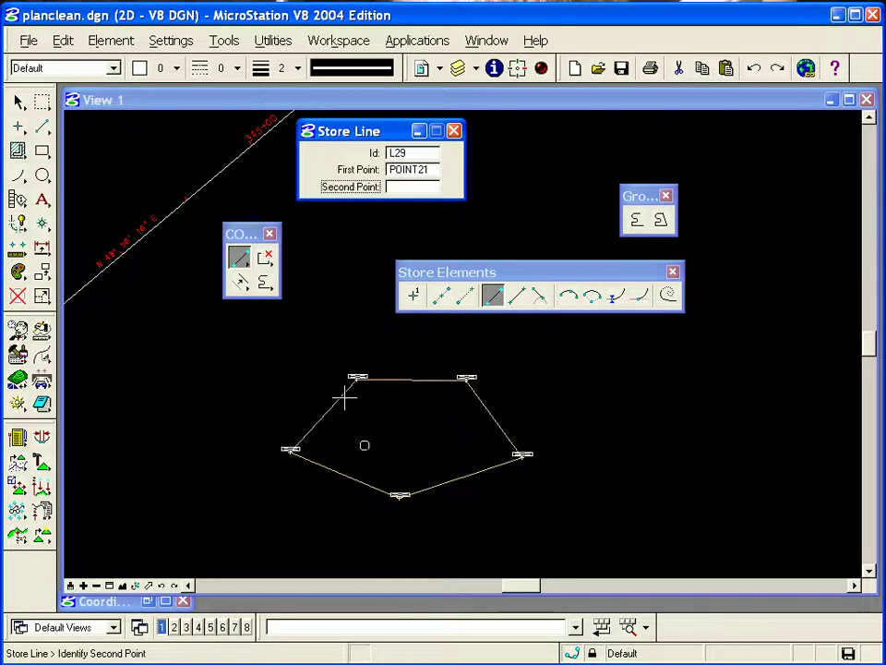
left_click_drag(508, 277, 435, 236)
left_click_drag(636, 197, 652, 238)
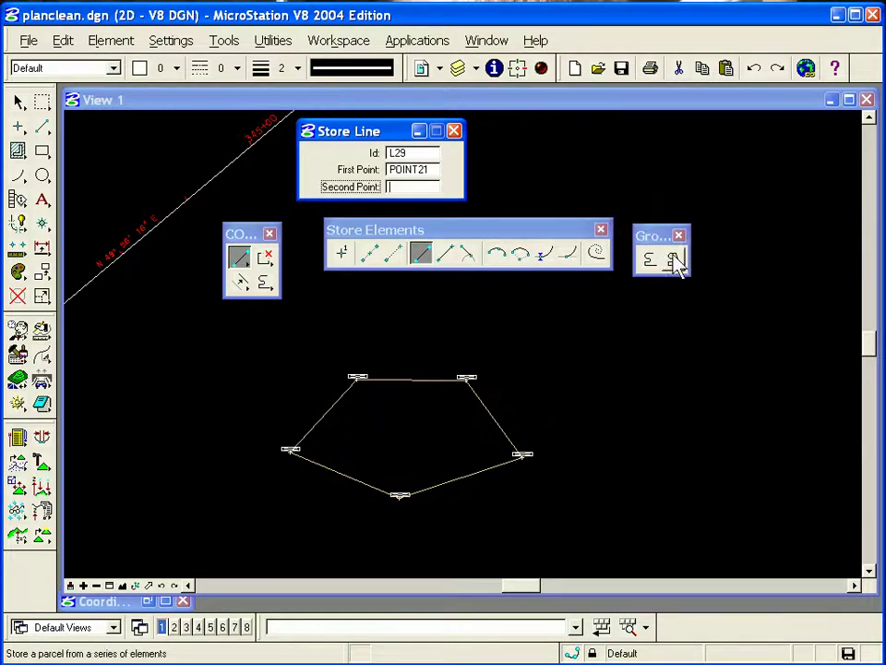
left_click(675, 260)
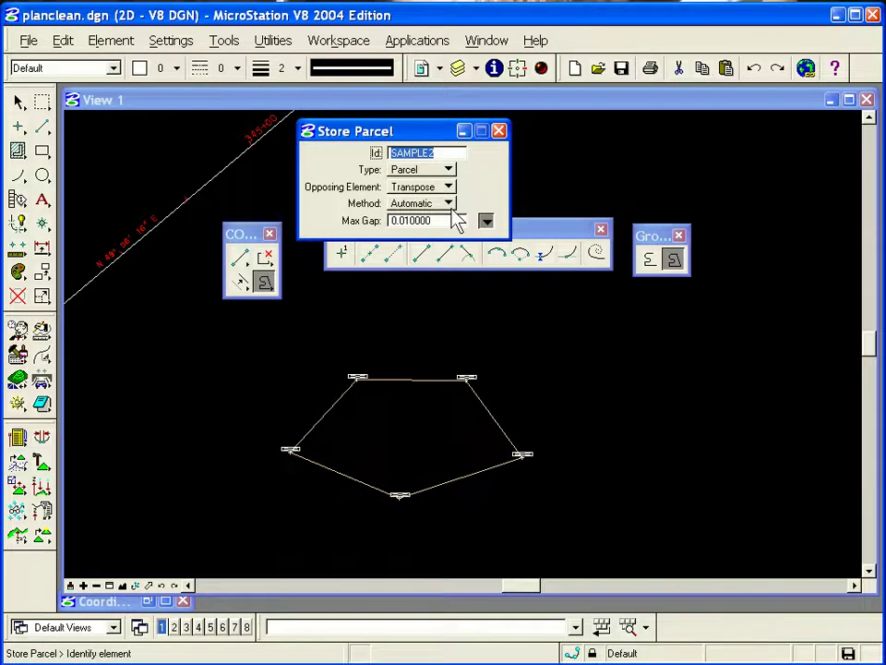
Step: Set parcel SAMPLE2's search method to Automatic and accept the outline's boundary
left_click(441, 209)
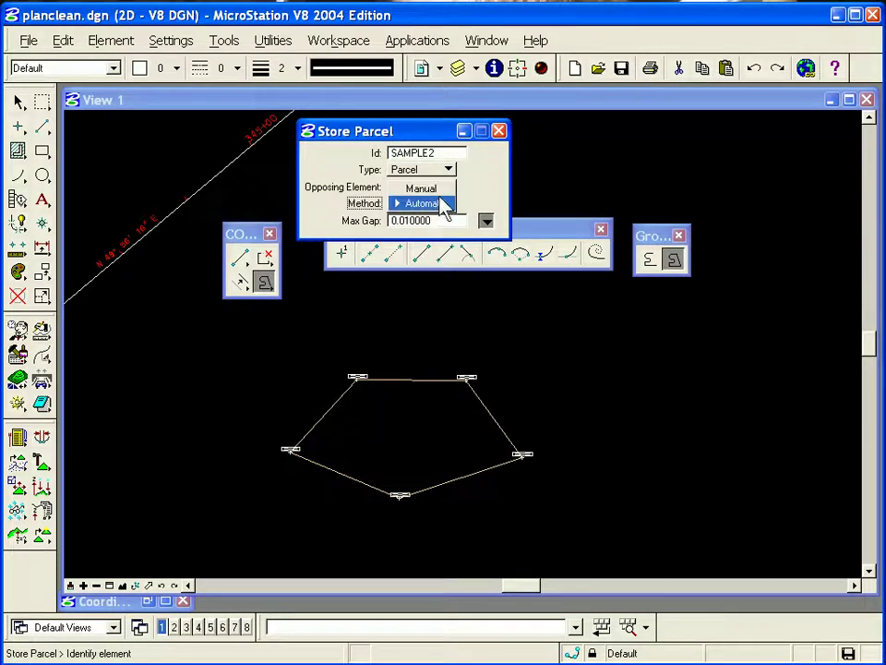
left_click(442, 190)
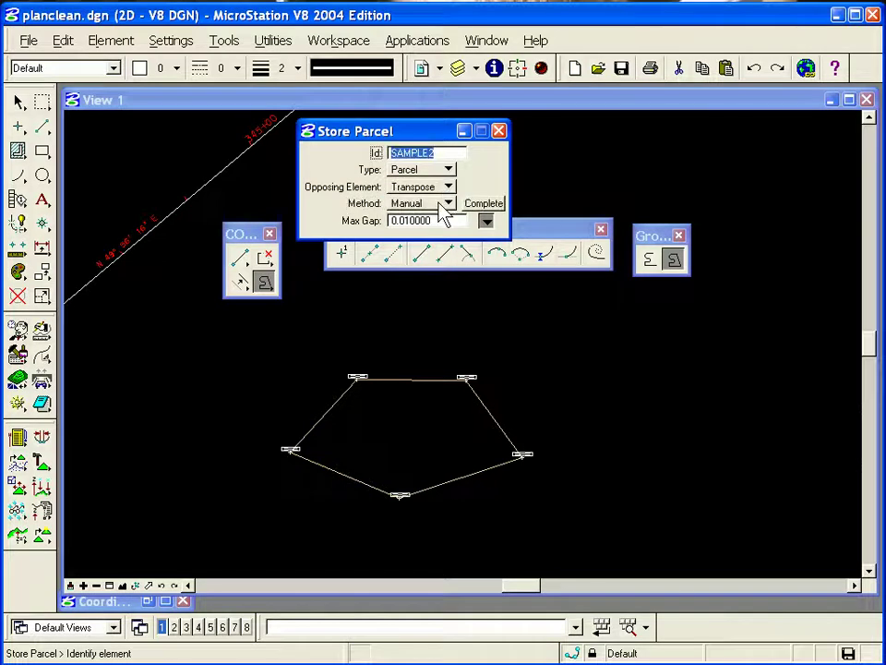
left_click(441, 207)
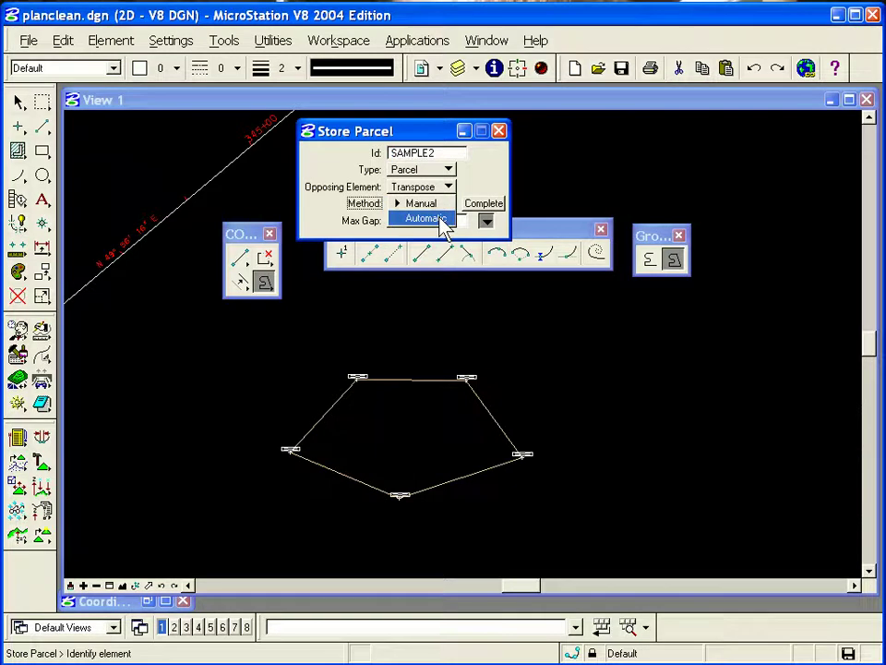
left_click(443, 220)
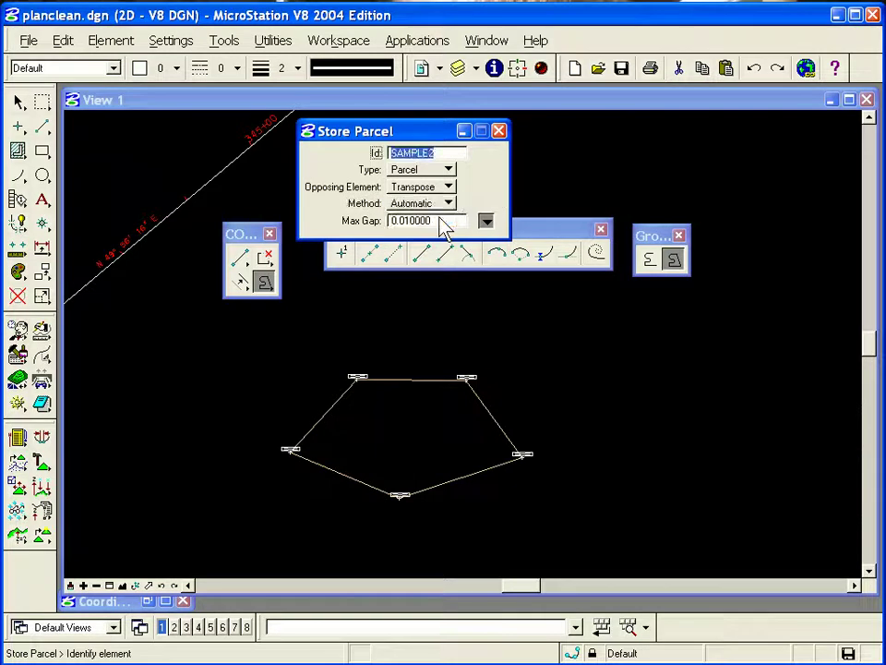
left_click(410, 379)
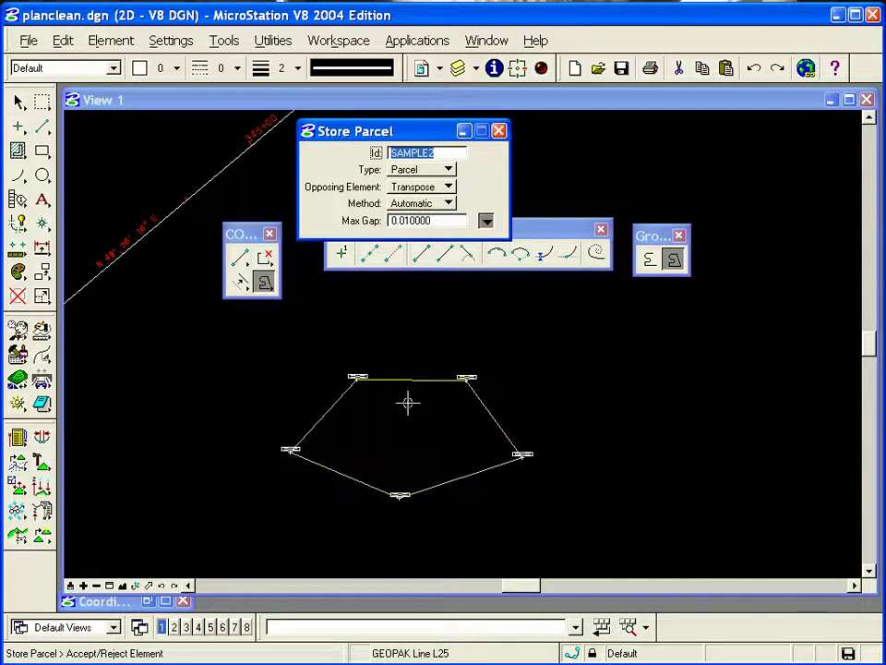
left_click(408, 402)
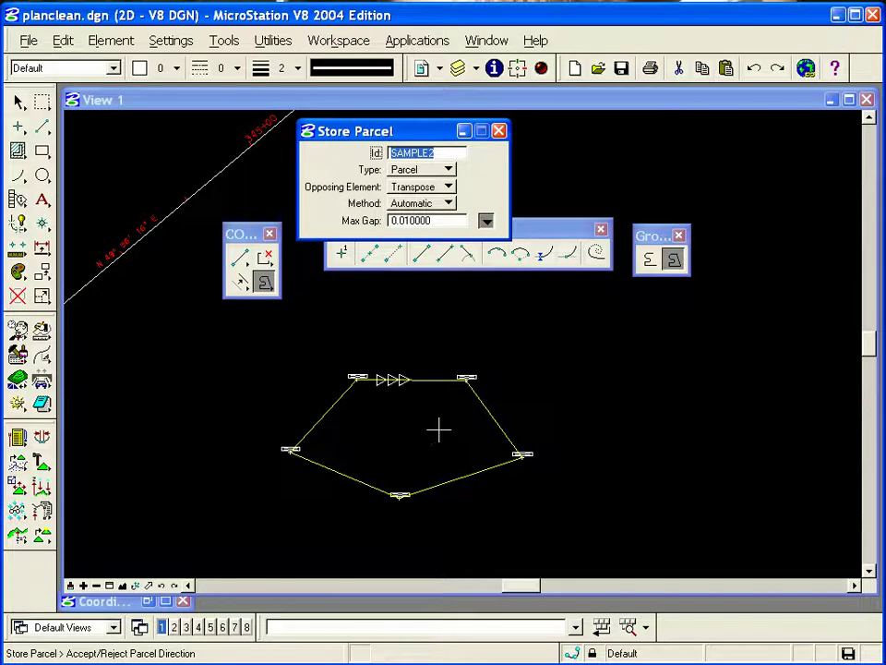
Step: Keep the parcel's original direction and make the bottom point its point of beginning
right_click(438, 429)
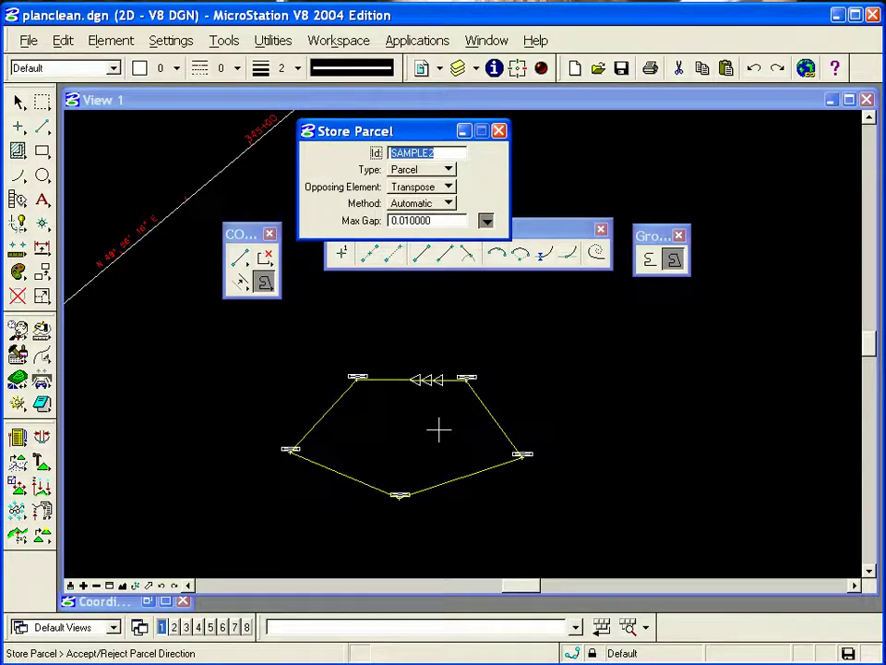
right_click(438, 429)
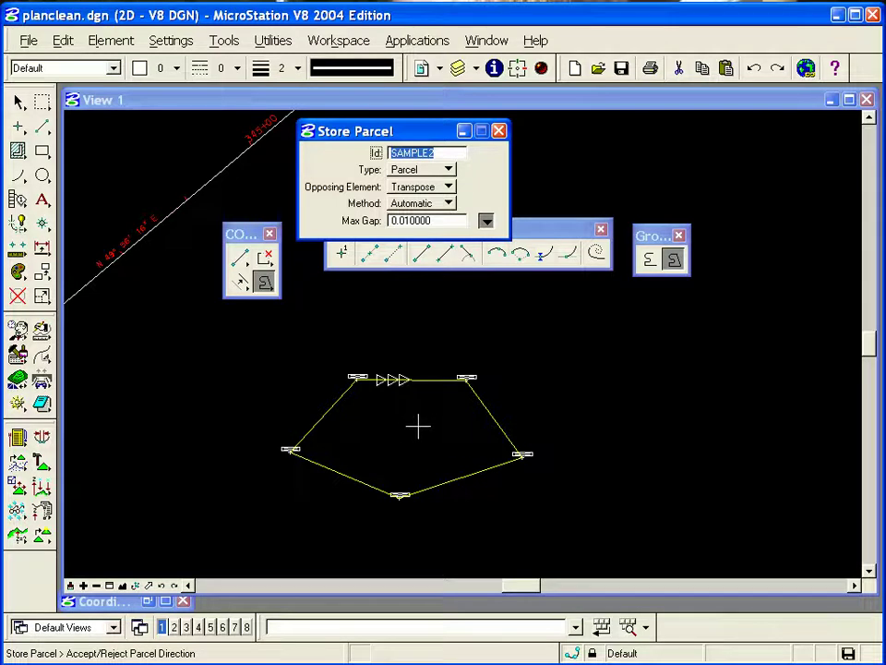
left_click(418, 424)
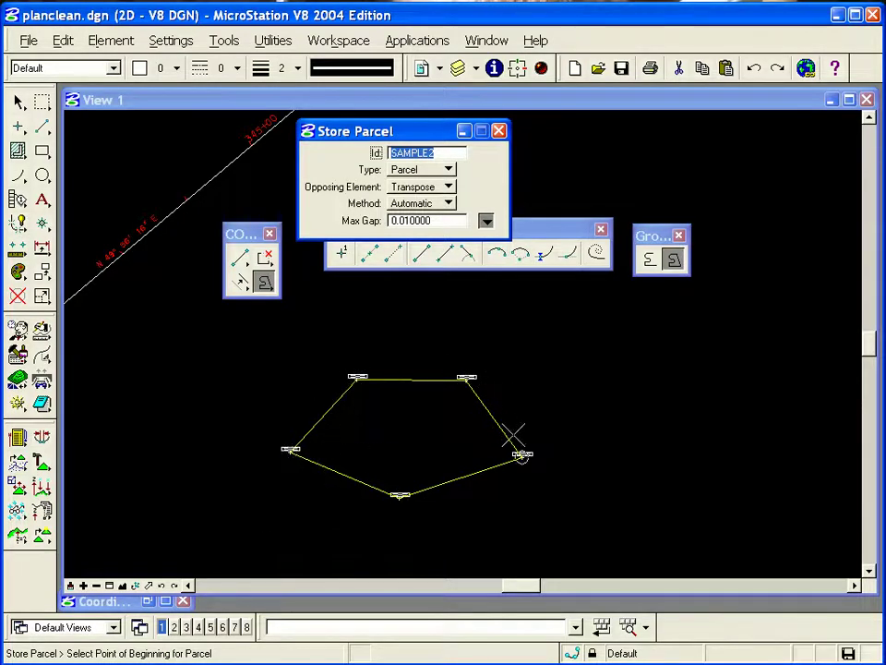
left_click(399, 475)
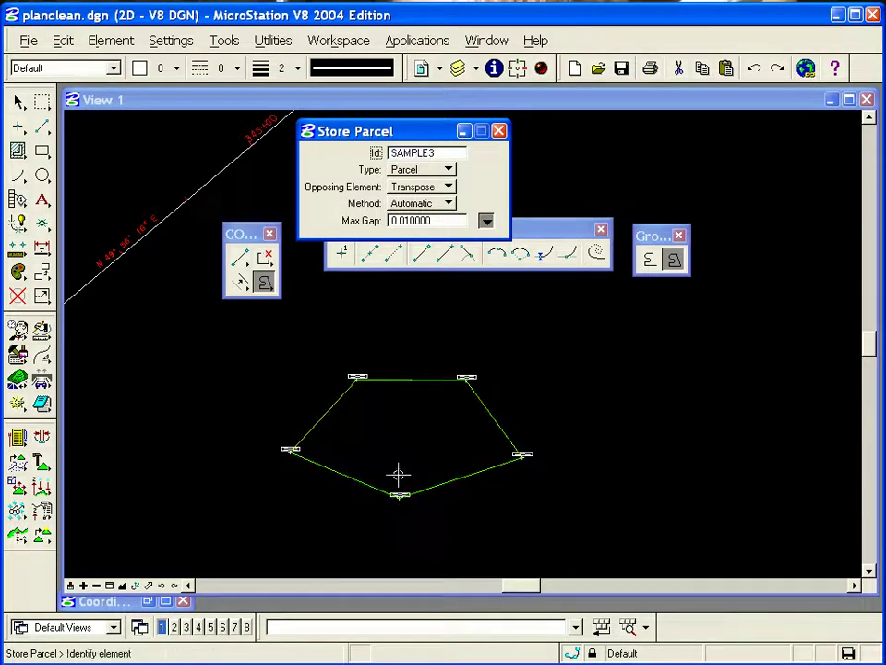
Step: Restore the Coordinate Geometry window and review the COGO key-in history
left_click(148, 602)
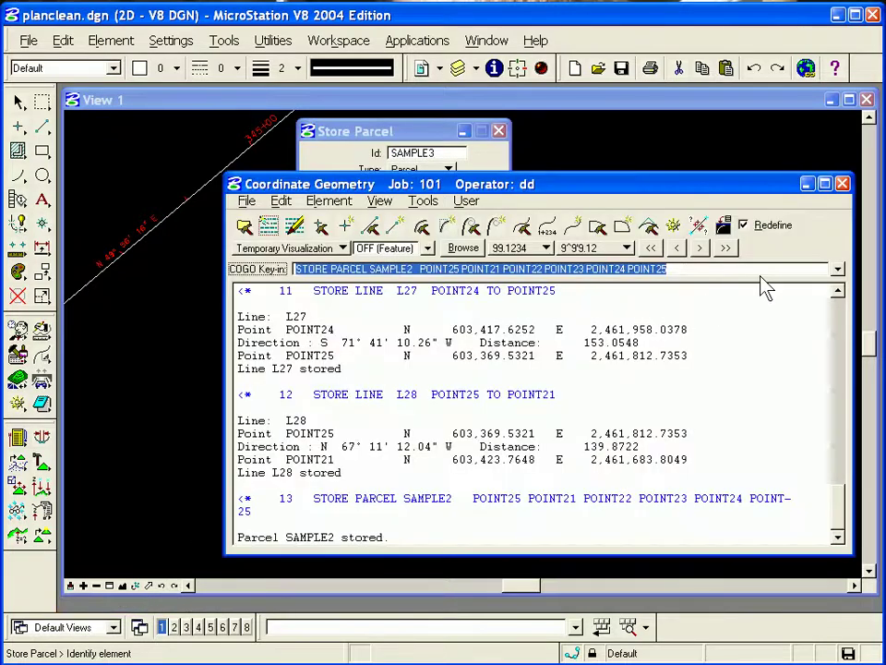
left_click(837, 270)
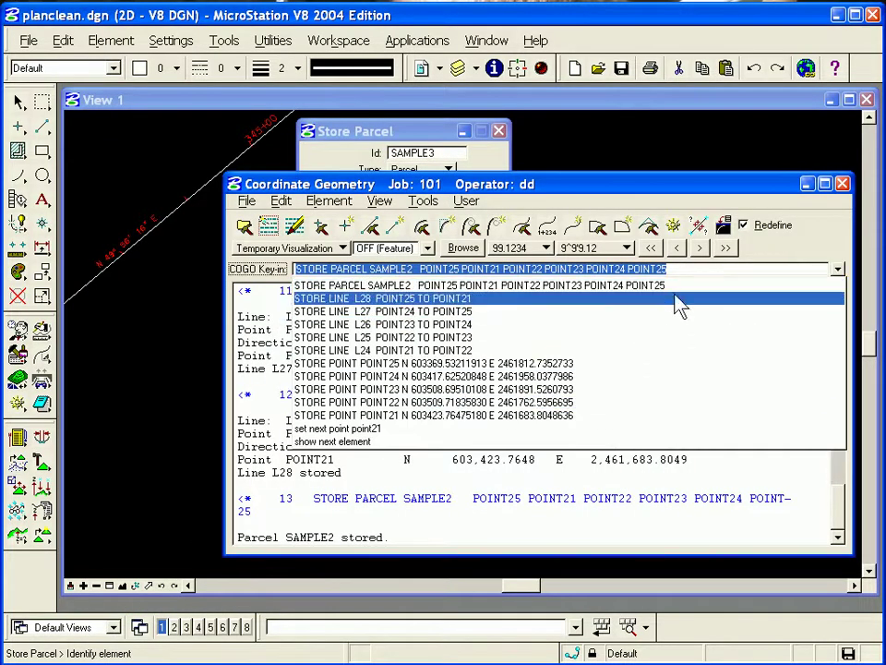
left_click(771, 254)
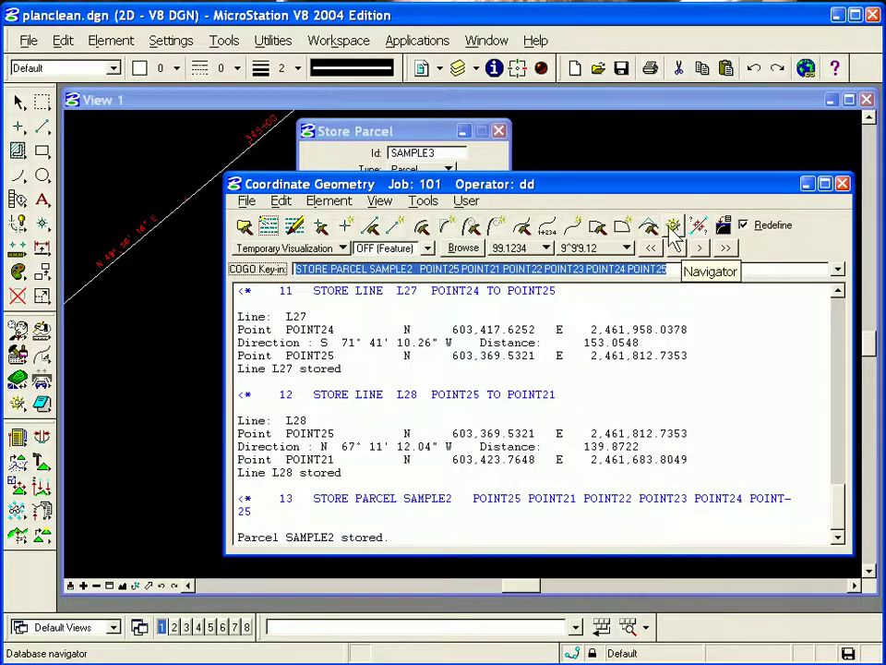
Step: Open the Cogo Command Editor from the Edit menu and move it up and left
left_click(250, 202)
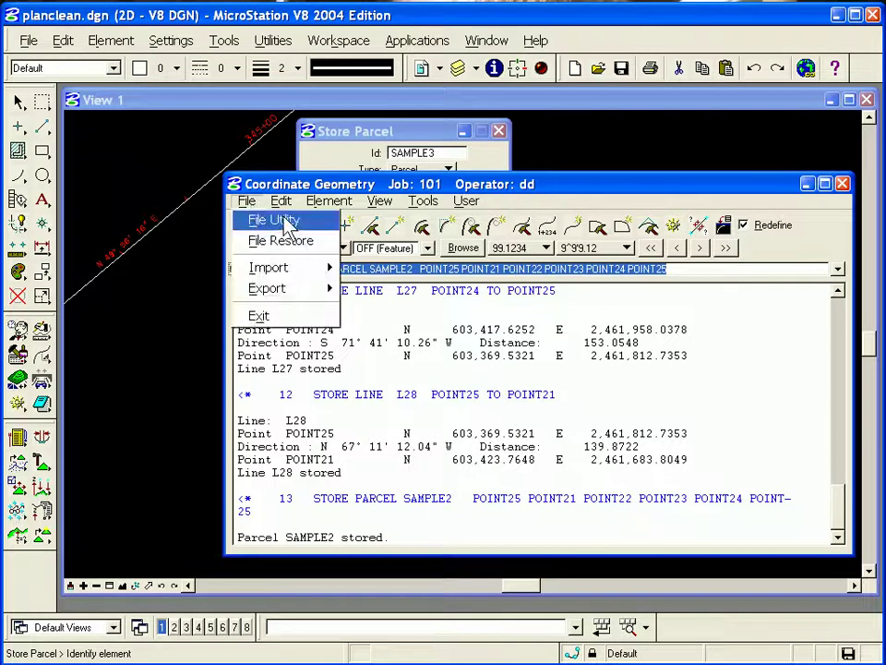
left_click(637, 199)
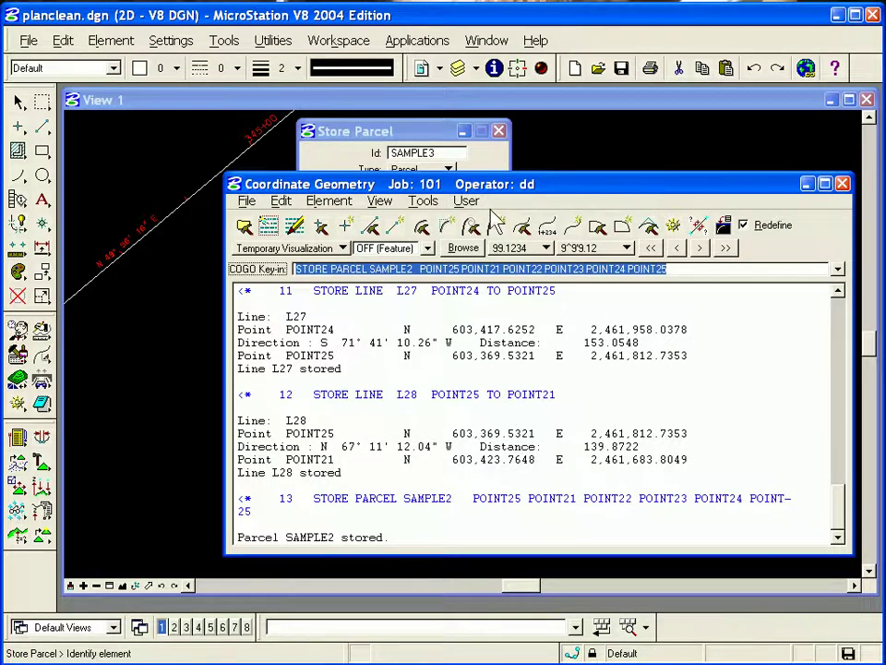
left_click(281, 200)
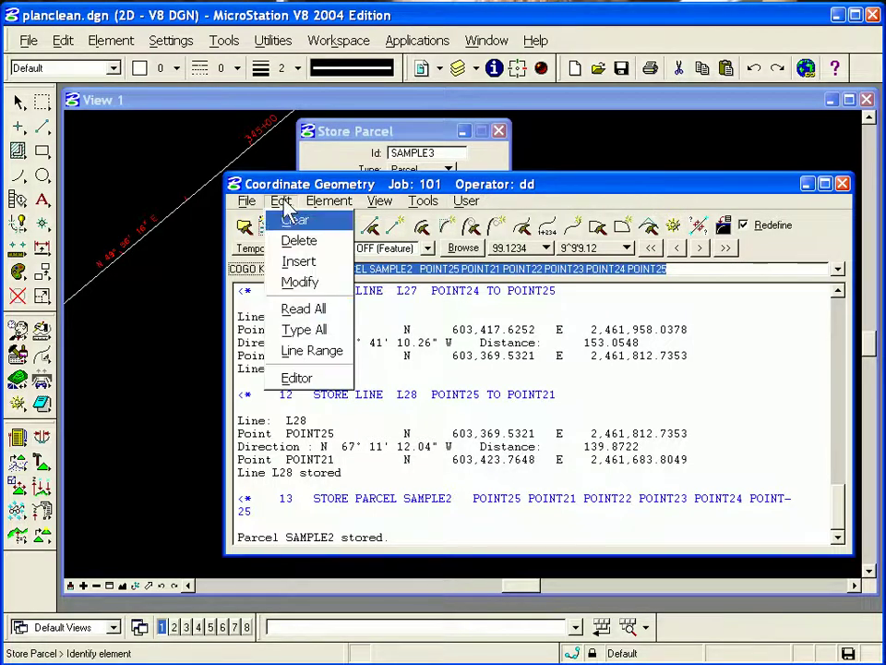
left_click(305, 386)
left_click_drag(511, 427, 340, 258)
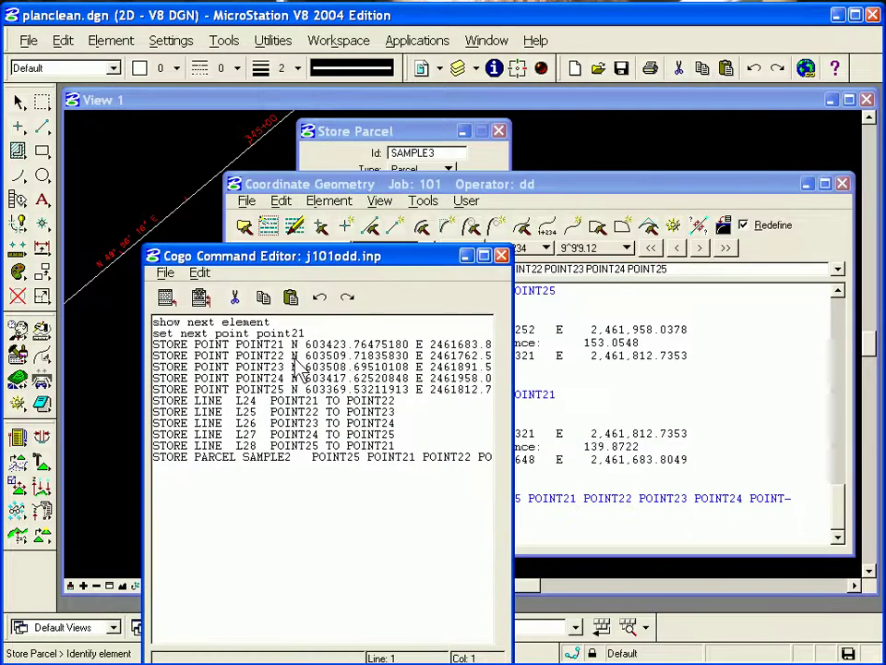